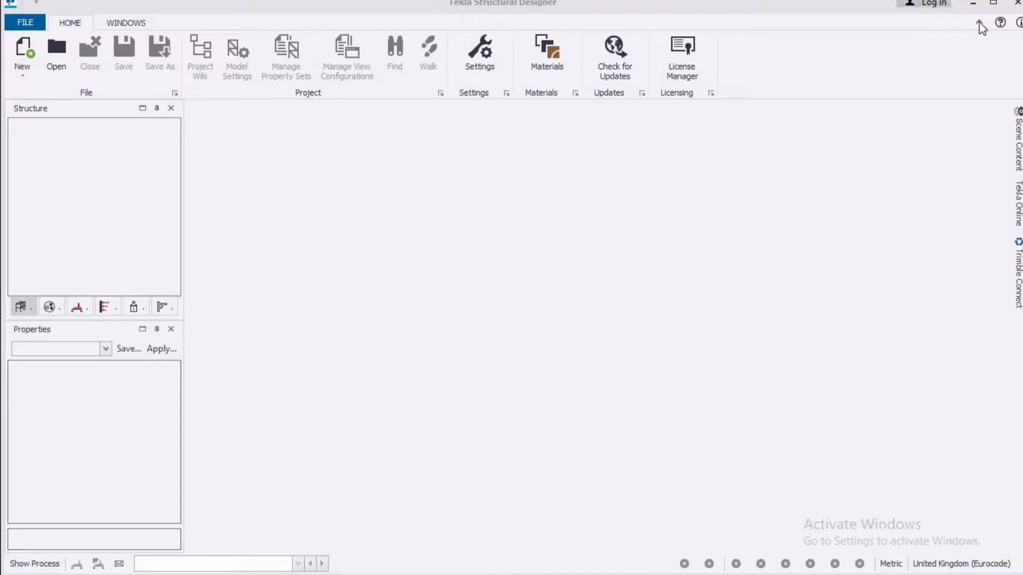
{"action": "left_click", "coordinate": [972, 4]}
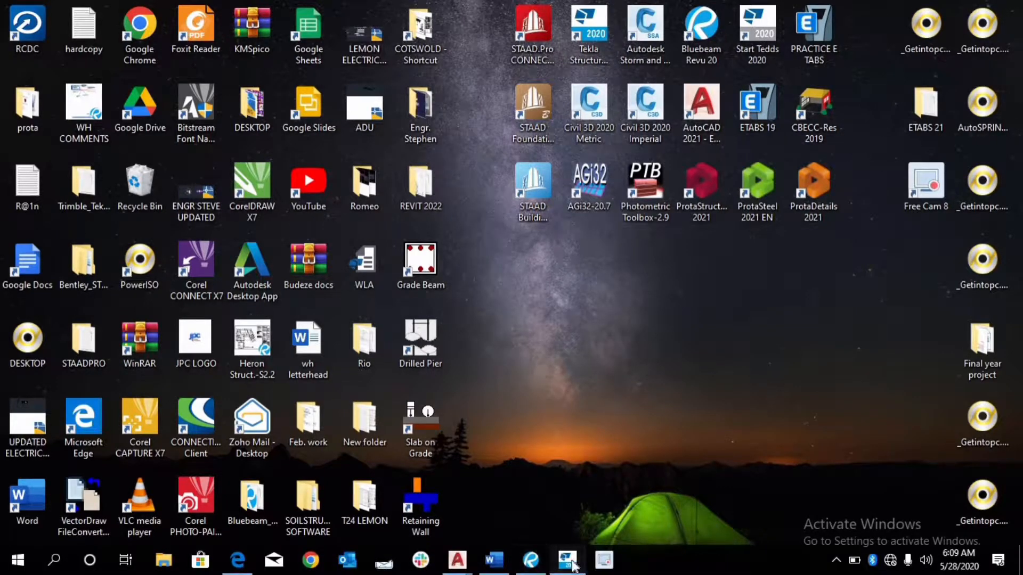
{"action": "left_click", "coordinate": [568, 561]}
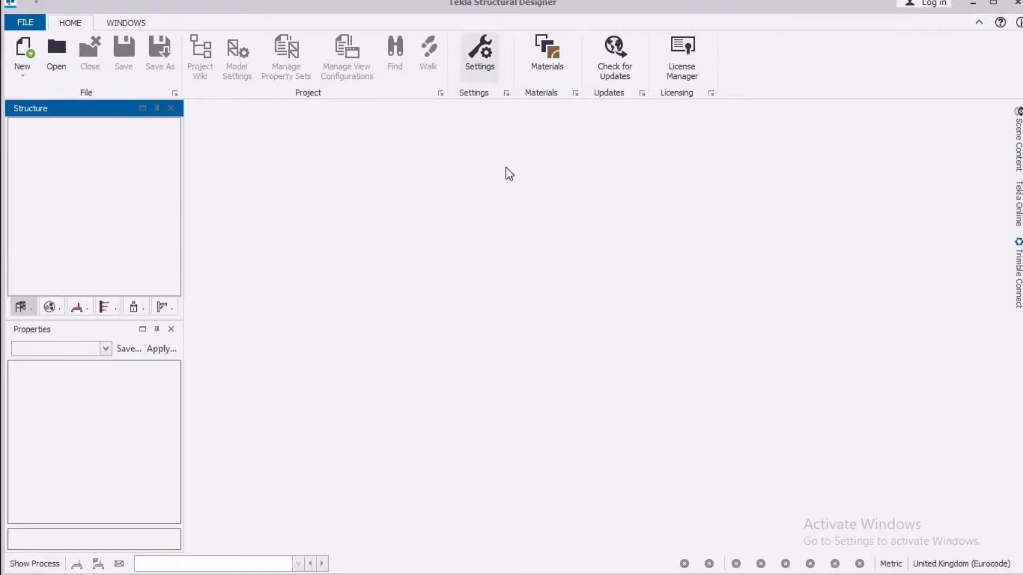
Select Metric as the unit system for the active UK settings set and review its quantity units and precisions
{"action": "left_click", "coordinate": [492, 72]}
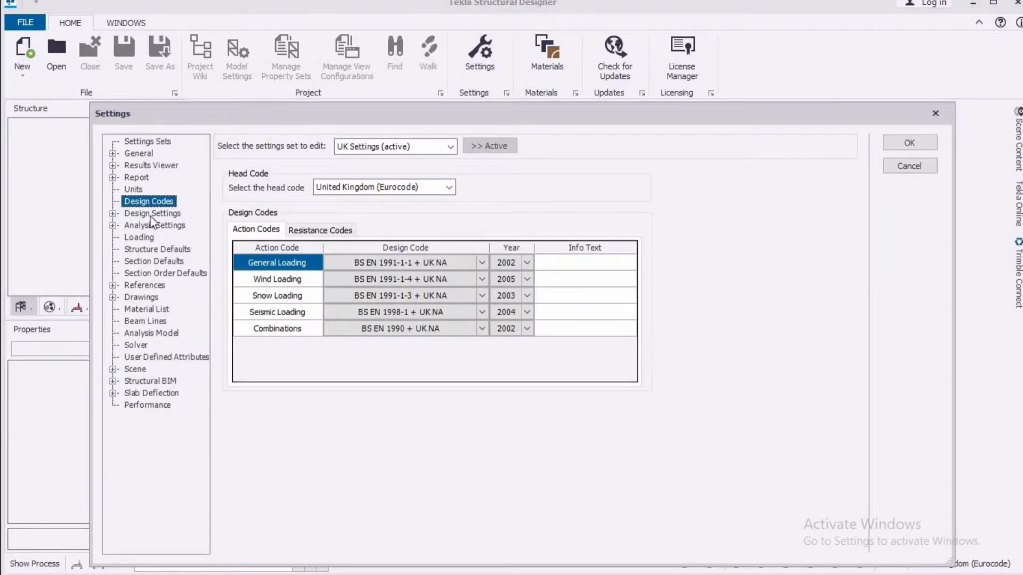
{"action": "left_click", "coordinate": [134, 190]}
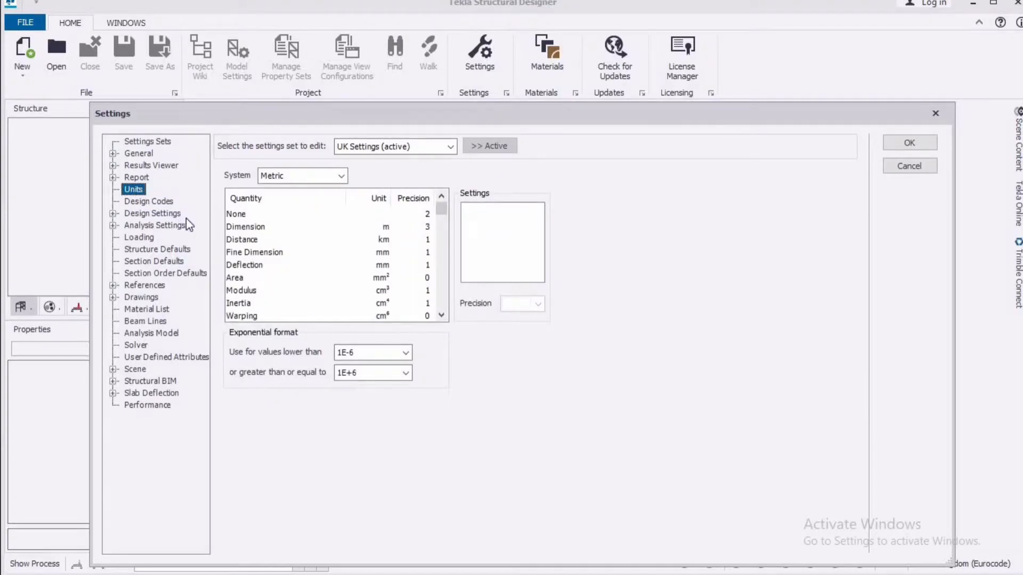
{"action": "left_click", "coordinate": [343, 175]}
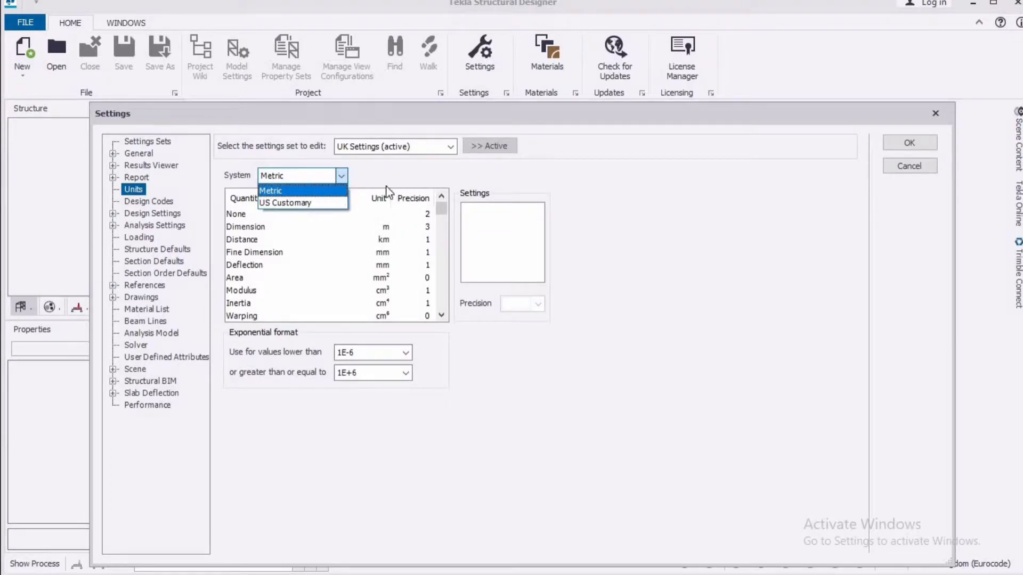
{"action": "left_click", "coordinate": [313, 192]}
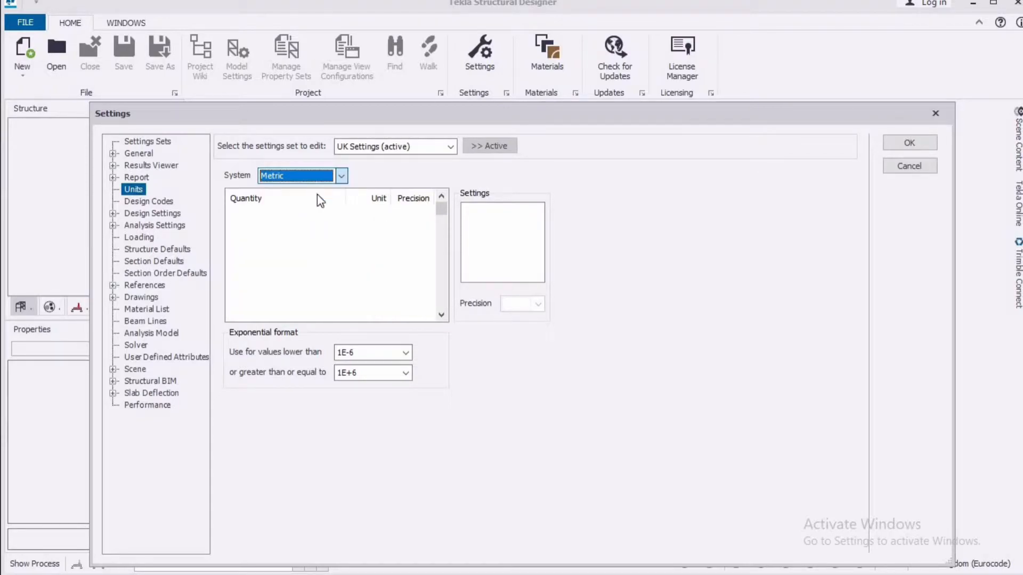
{"action": "scroll", "coordinate": [353, 283], "scroll_direction": "down", "scroll_amount": 5}
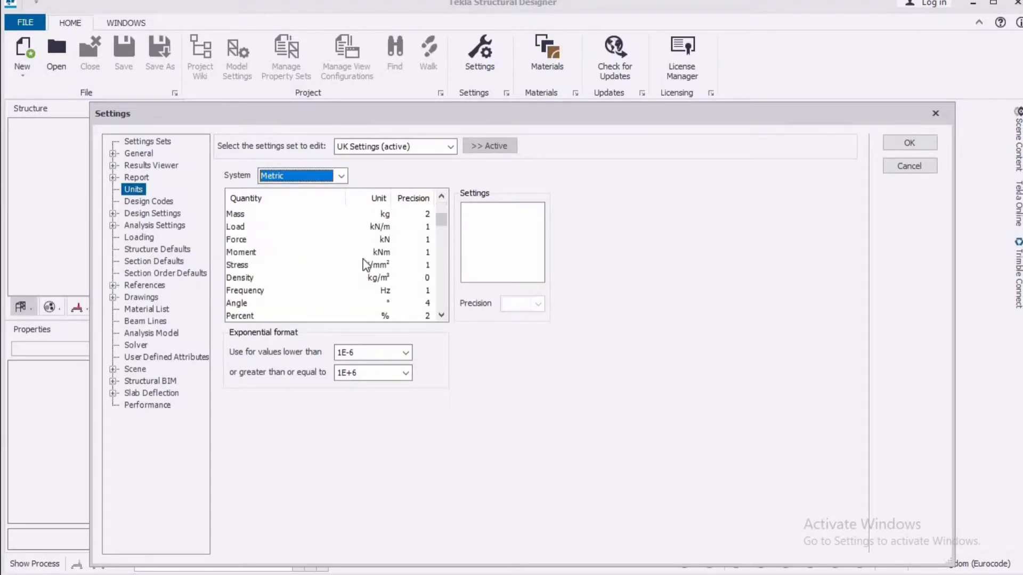
{"action": "scroll", "coordinate": [366, 256], "scroll_direction": "up", "scroll_amount": 4}
{"action": "scroll", "coordinate": [377, 256], "scroll_direction": "up", "scroll_amount": 1}
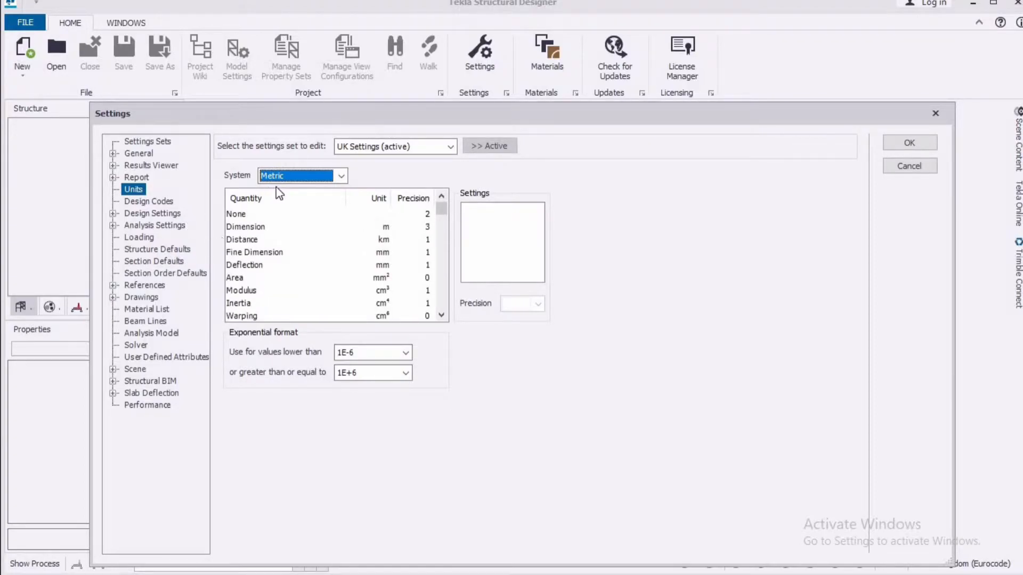
{"action": "left_click", "coordinate": [342, 177]}
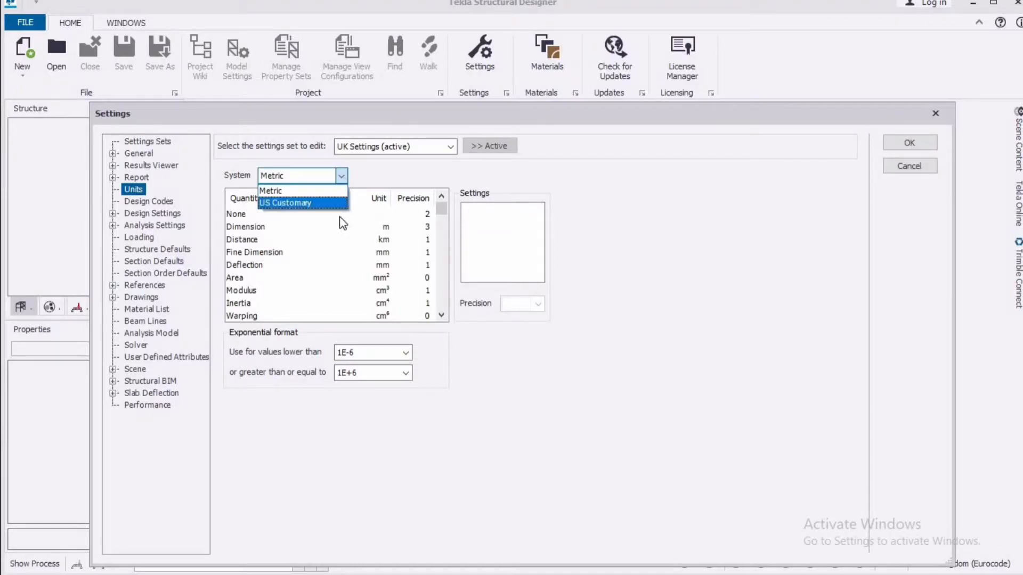
{"action": "left_click", "coordinate": [427, 176]}
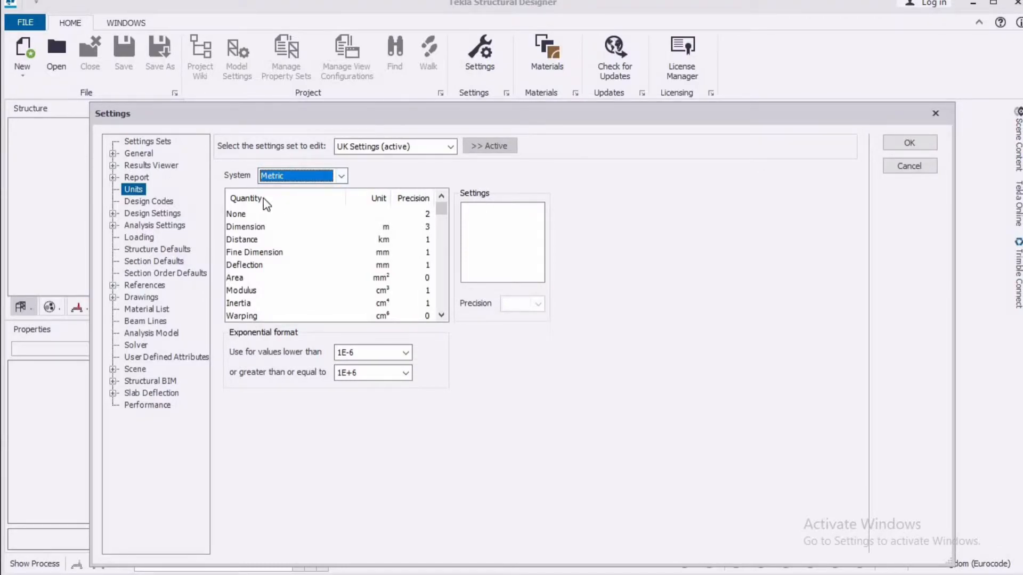
Select United Kingdom (Eurocode) as the head code for the design codes and accept the settings
{"action": "left_click", "coordinate": [156, 206]}
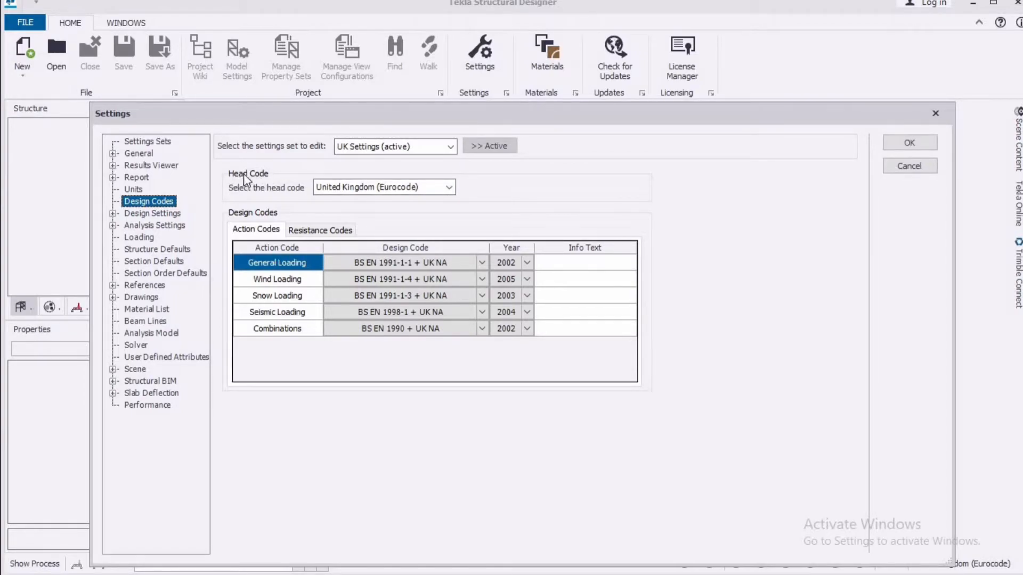
{"action": "left_click", "coordinate": [449, 187]}
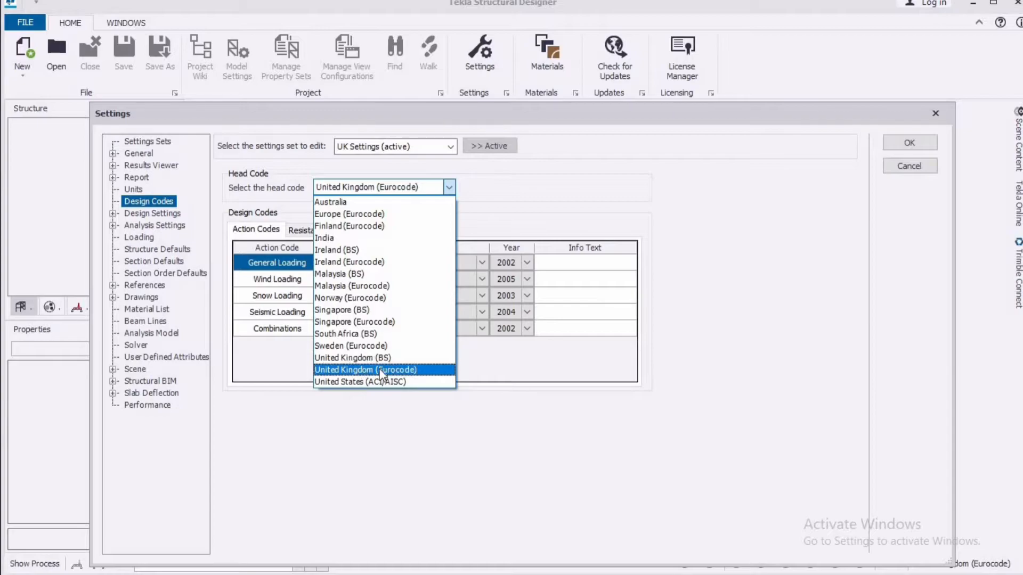
{"action": "left_click", "coordinate": [425, 373]}
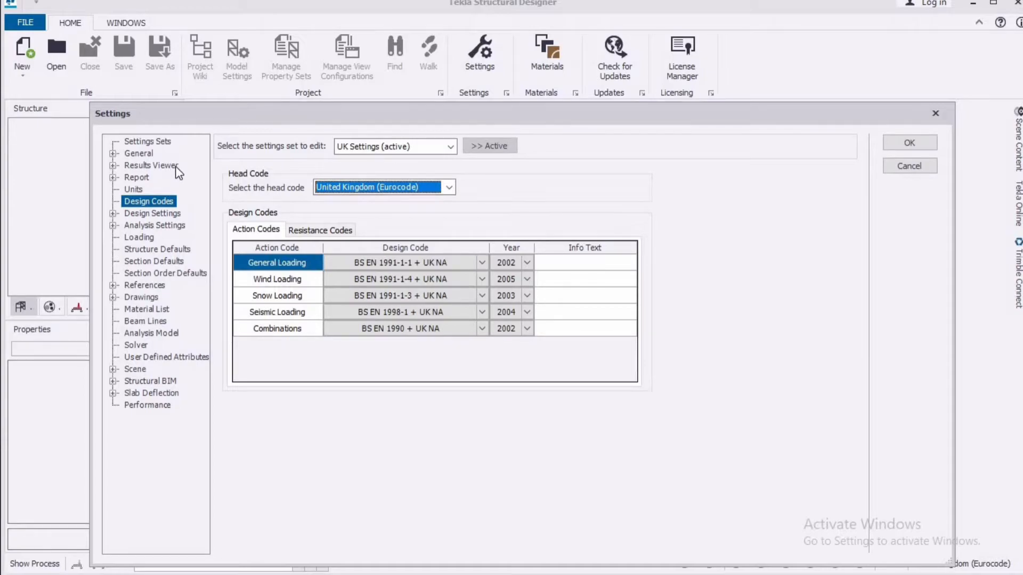
{"action": "left_click", "coordinate": [905, 144]}
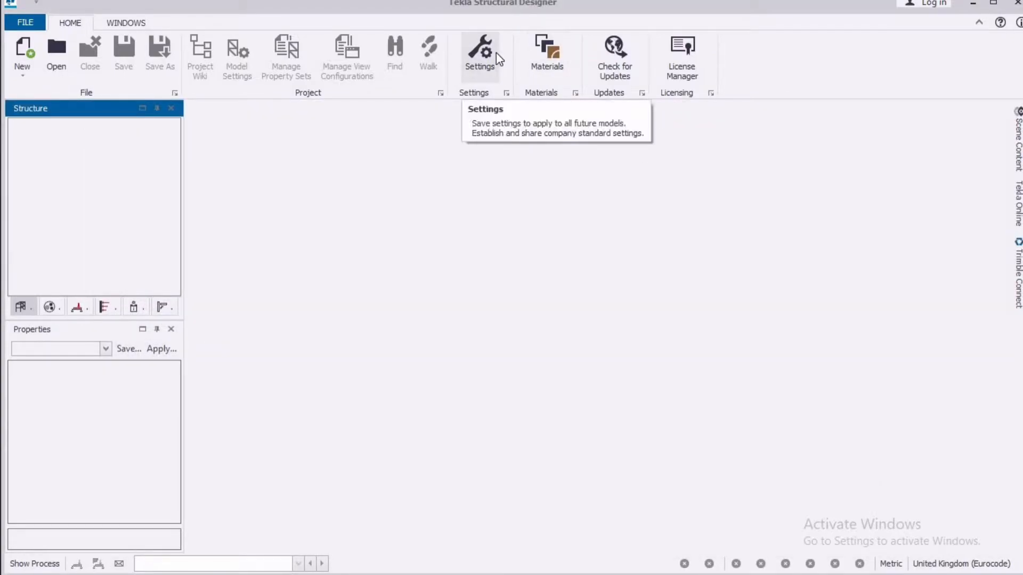
Set the material of the sections database to Concrete in the materials settings
{"action": "left_click", "coordinate": [558, 66]}
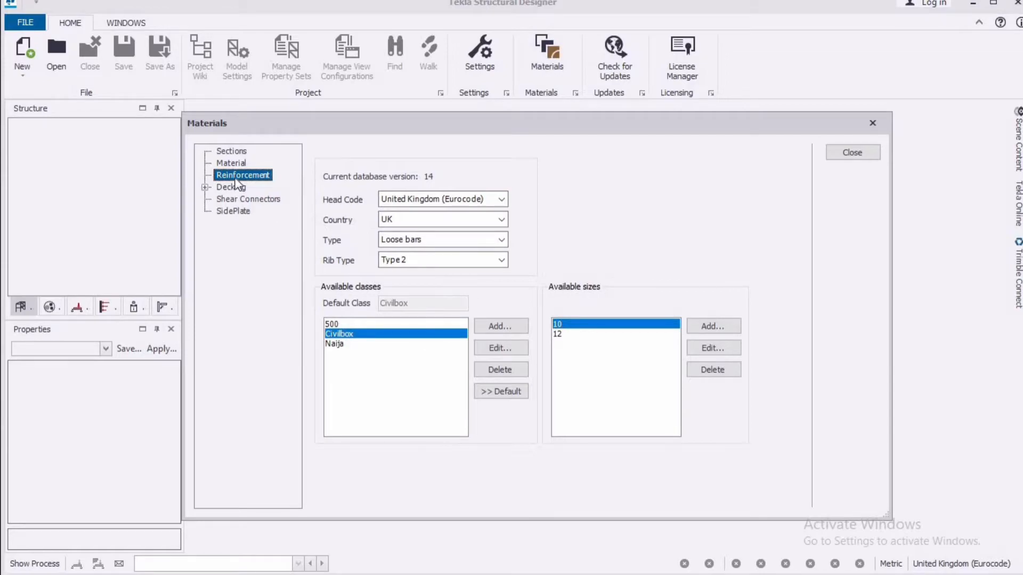
{"action": "left_click", "coordinate": [241, 152]}
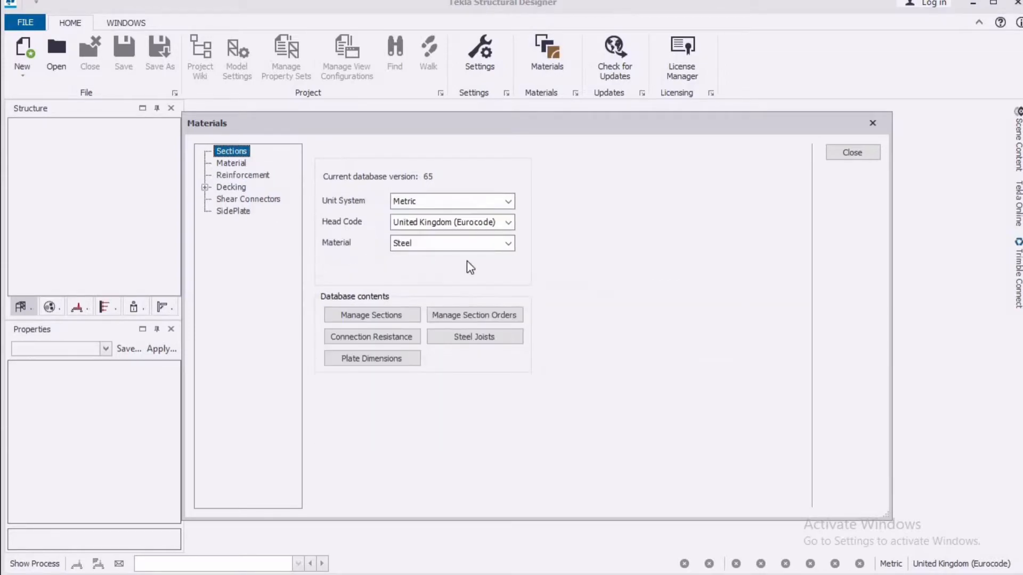
{"action": "left_click", "coordinate": [511, 246]}
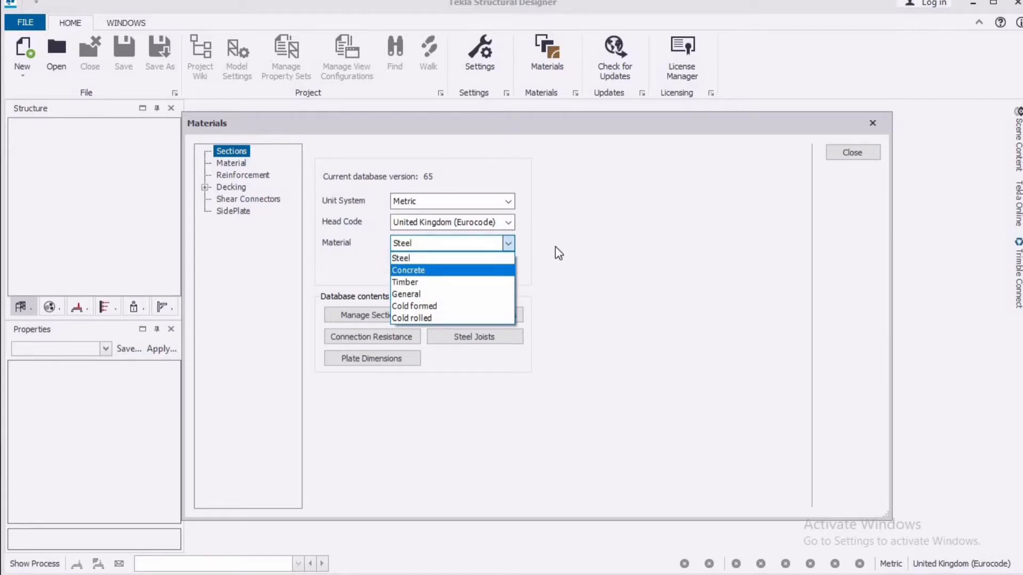
{"action": "left_click", "coordinate": [477, 271]}
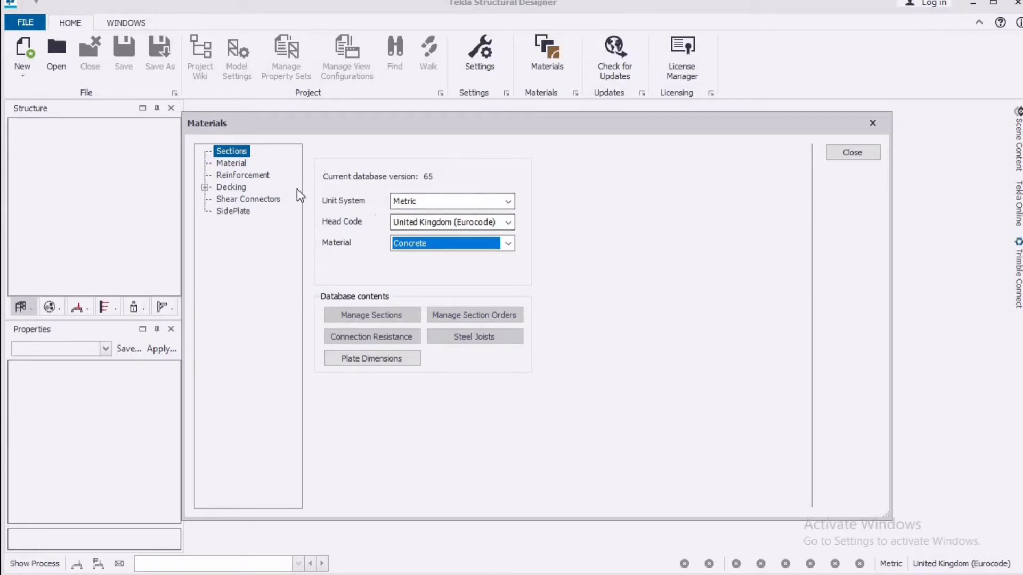
Choose Concrete as the material type and make C20/25 its default grade
{"action": "left_click", "coordinate": [225, 165]}
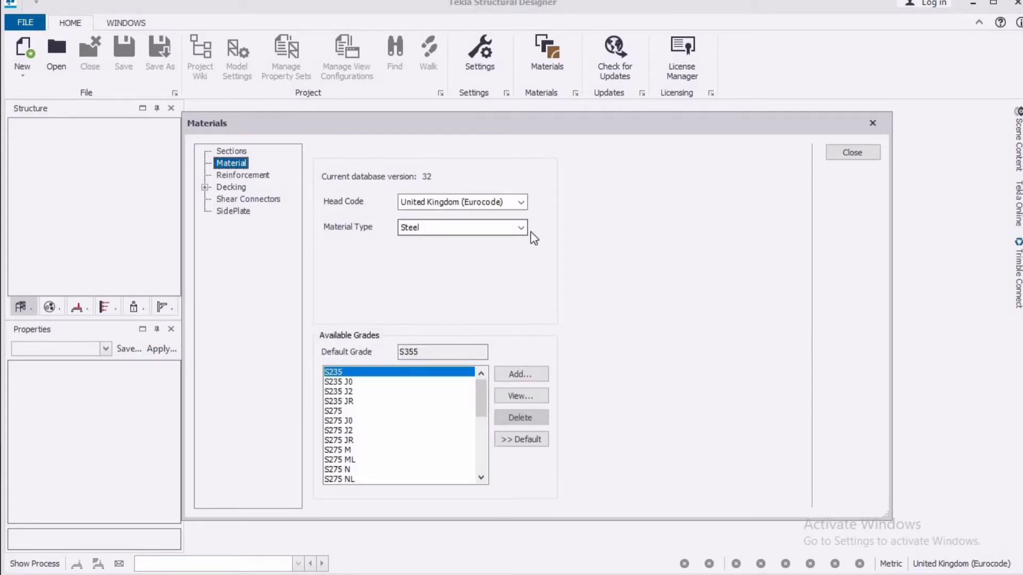
{"action": "left_click", "coordinate": [522, 229]}
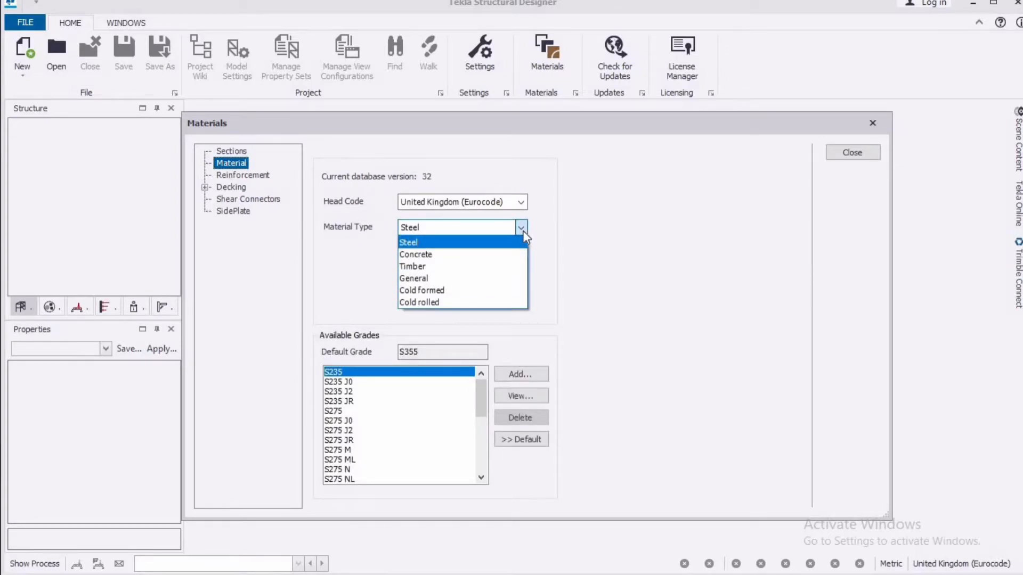
{"action": "left_click", "coordinate": [490, 255]}
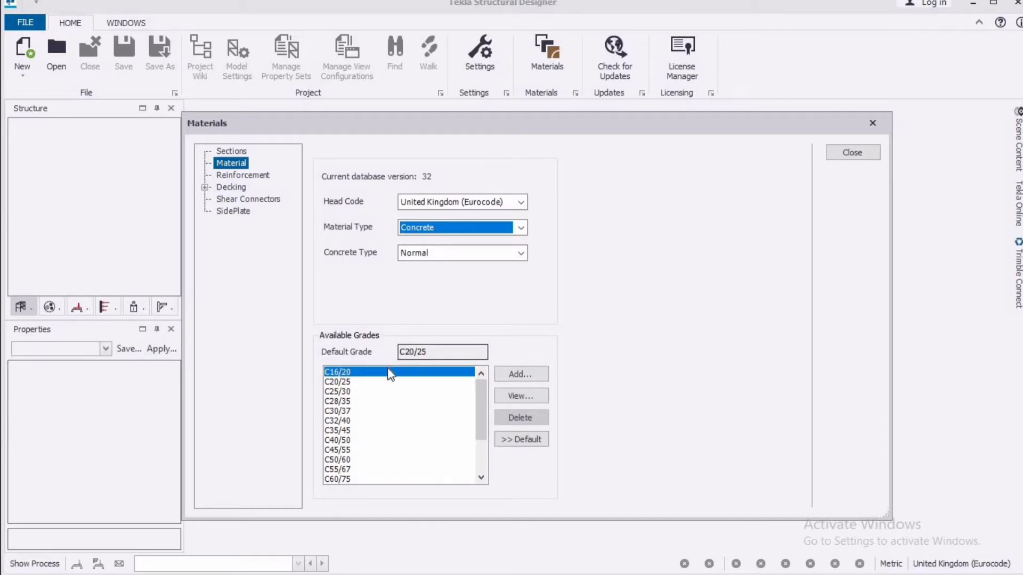
{"action": "left_click", "coordinate": [351, 385]}
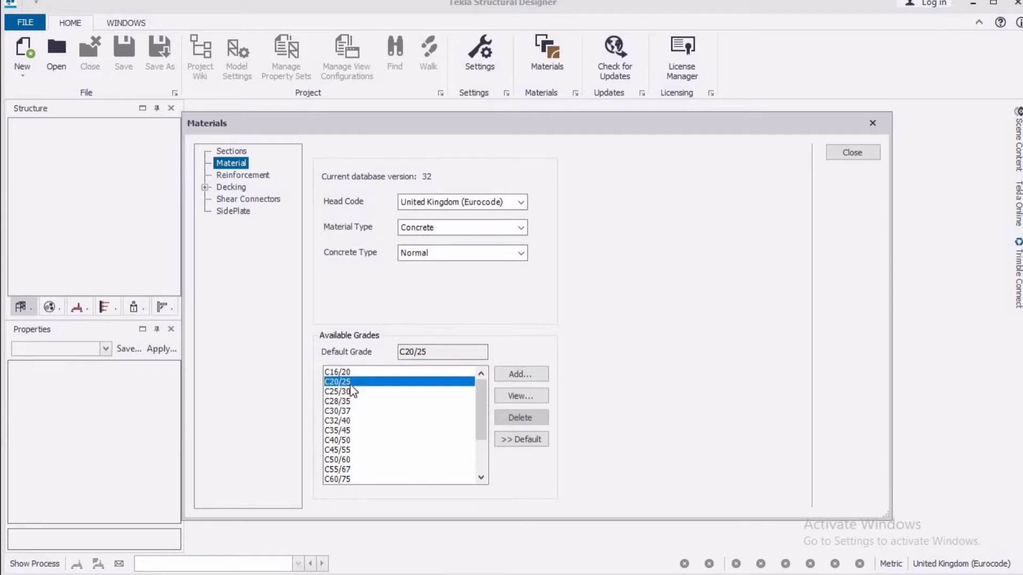
{"action": "left_click", "coordinate": [530, 446]}
Add a loose-bar reinforcement class of 410 N/mm² with detailing prefix Y and make it the default class
{"action": "left_click", "coordinate": [257, 176]}
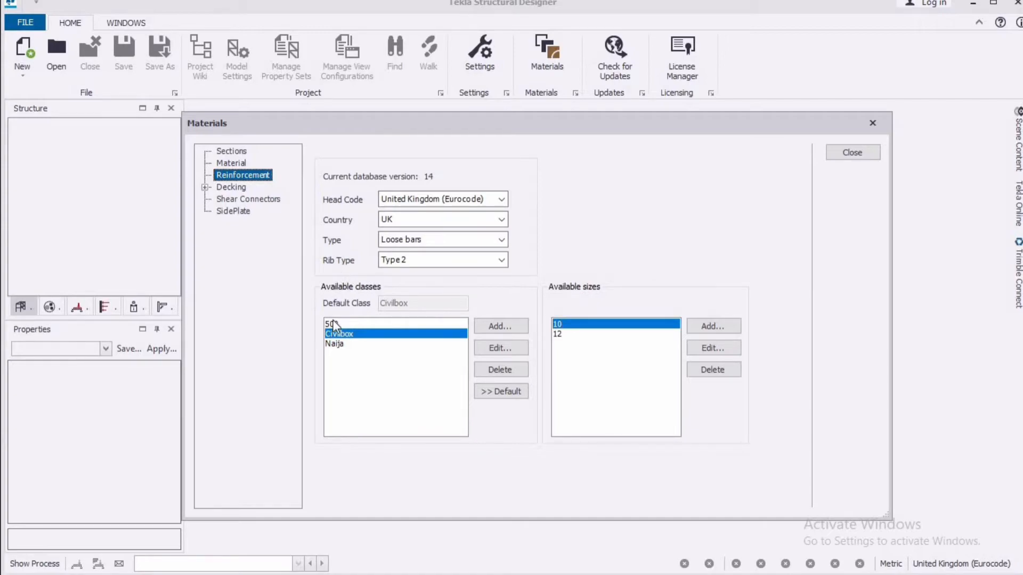
{"action": "left_click", "coordinate": [487, 322]}
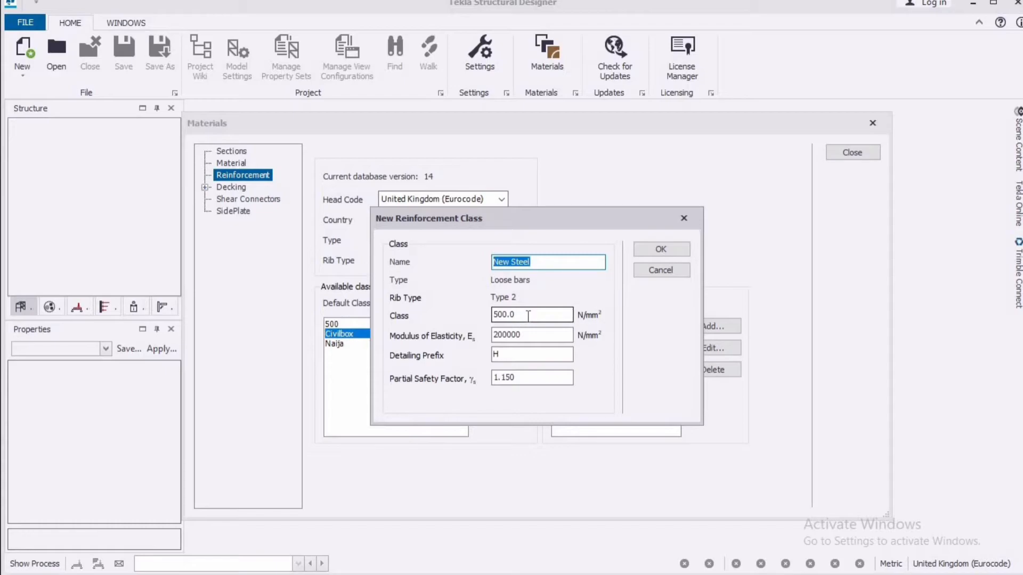
{"action": "left_click", "coordinate": [498, 318]}
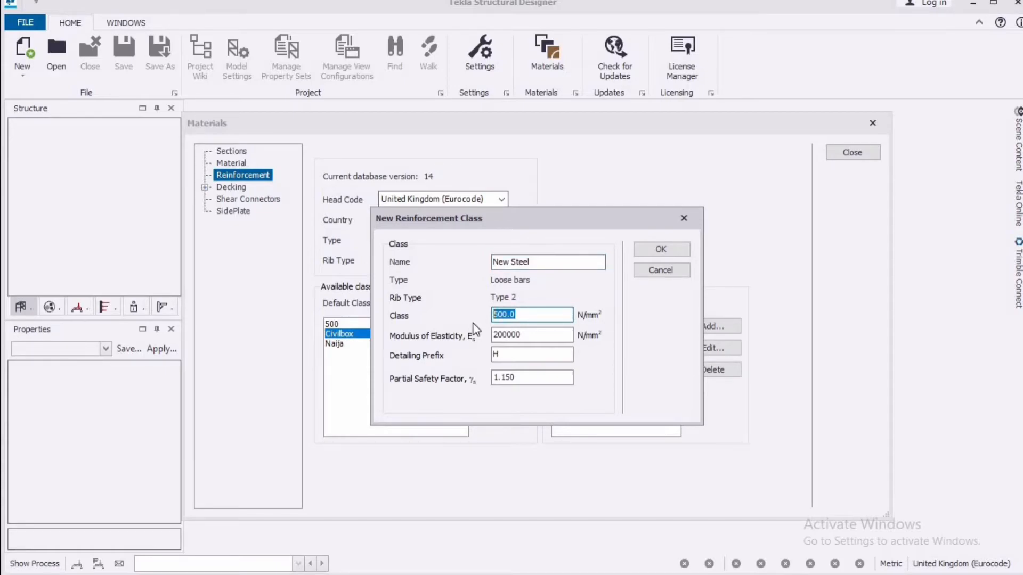
{"action": "type", "text": "41"}
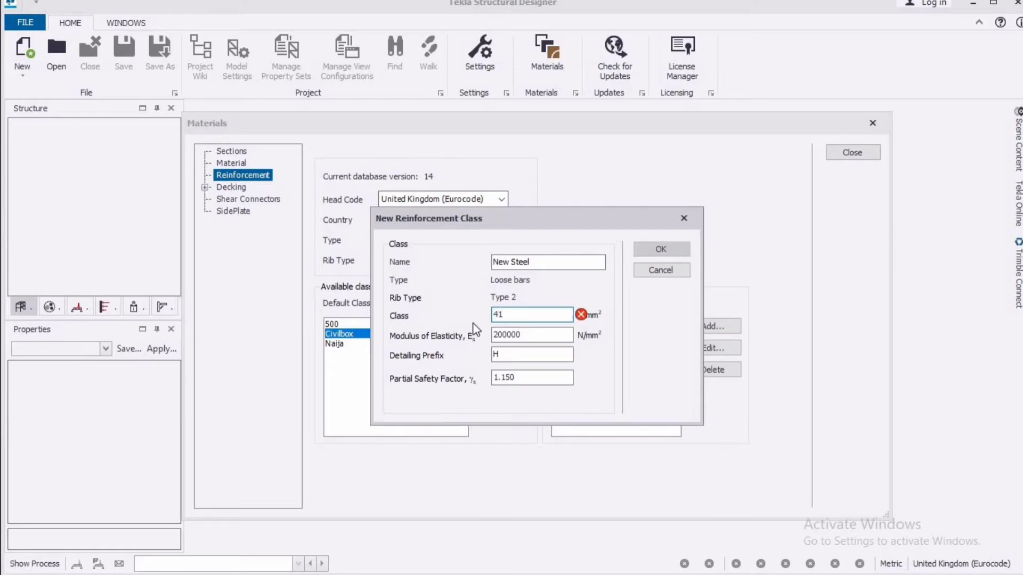
{"action": "type", "text": "0"}
{"action": "left_click", "coordinate": [537, 263]}
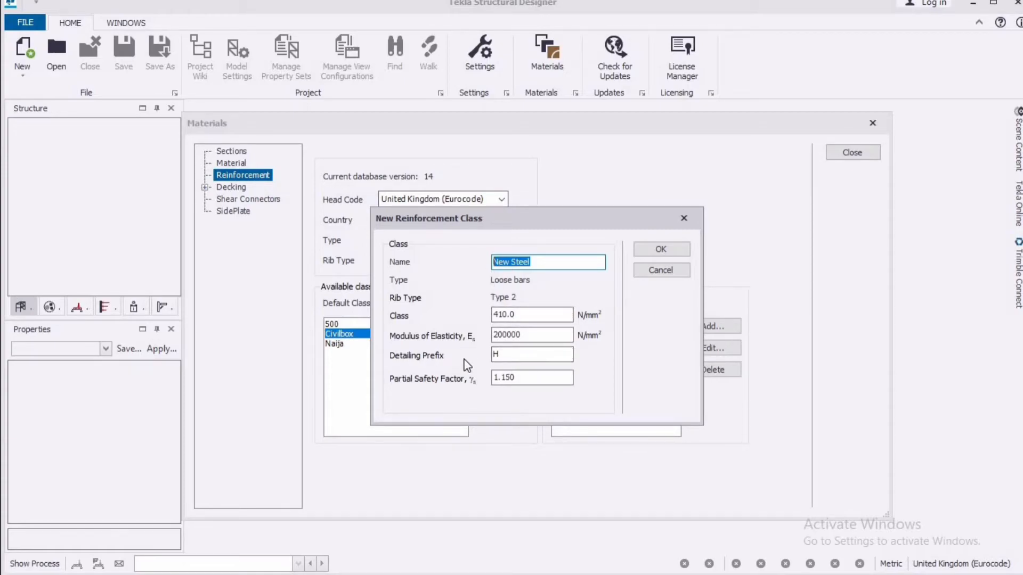
{"action": "left_click", "coordinate": [501, 355]}
{"action": "left_click_drag", "start_coordinate": [487, 358], "coordinate": [478, 361]}
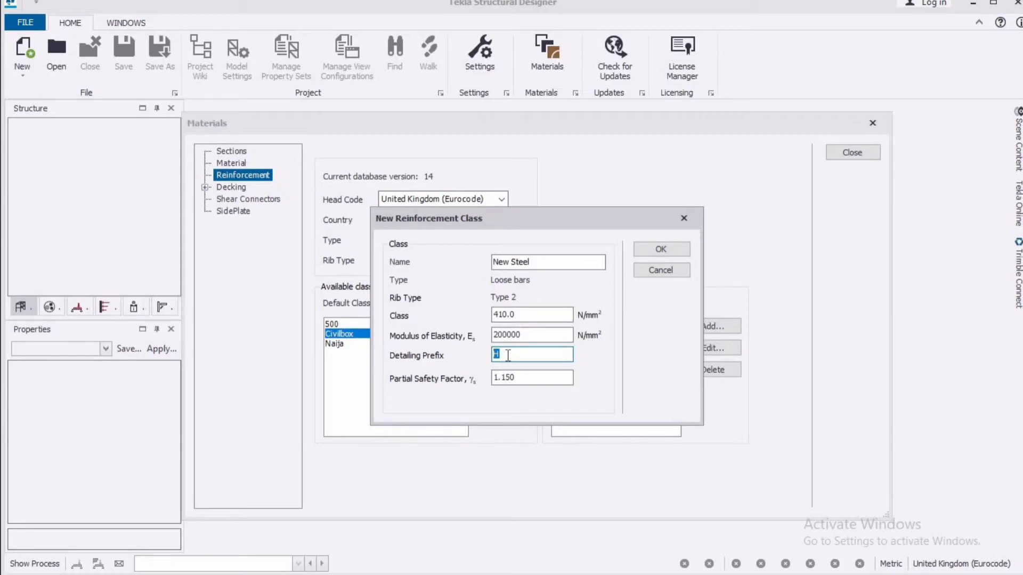
{"action": "type", "text": "Y"}
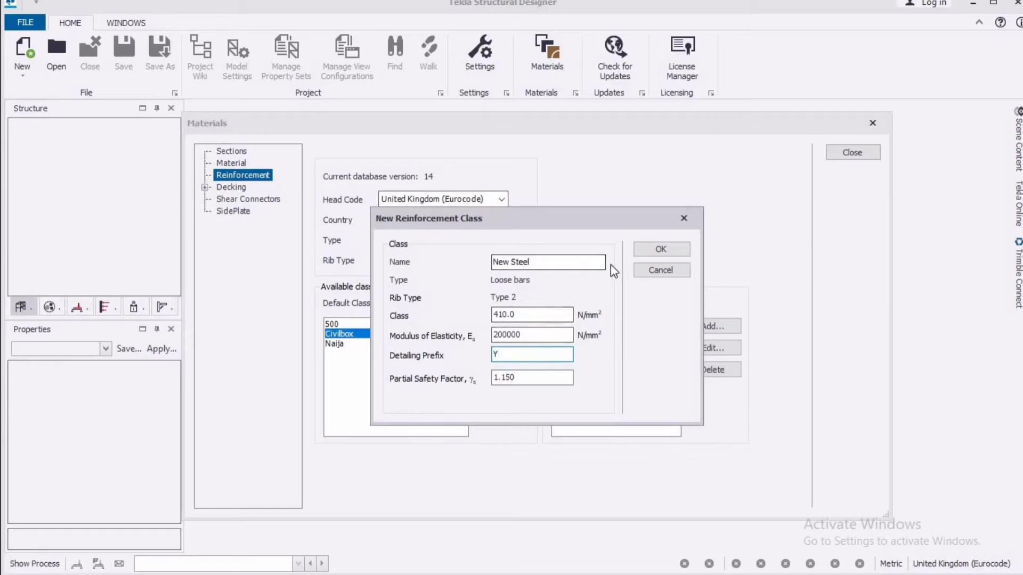
{"action": "left_click", "coordinate": [663, 247]}
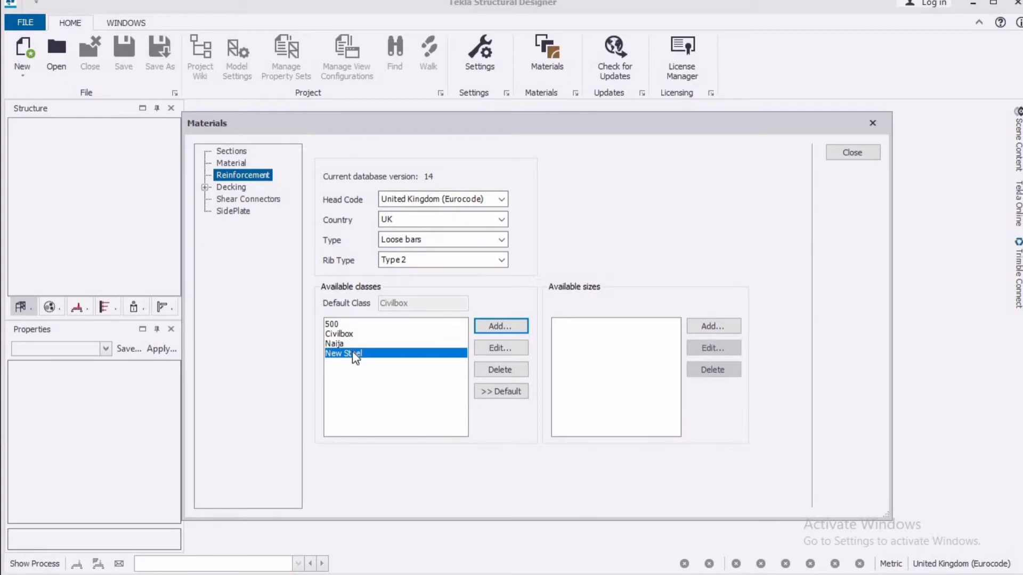
{"action": "left_click", "coordinate": [503, 393]}
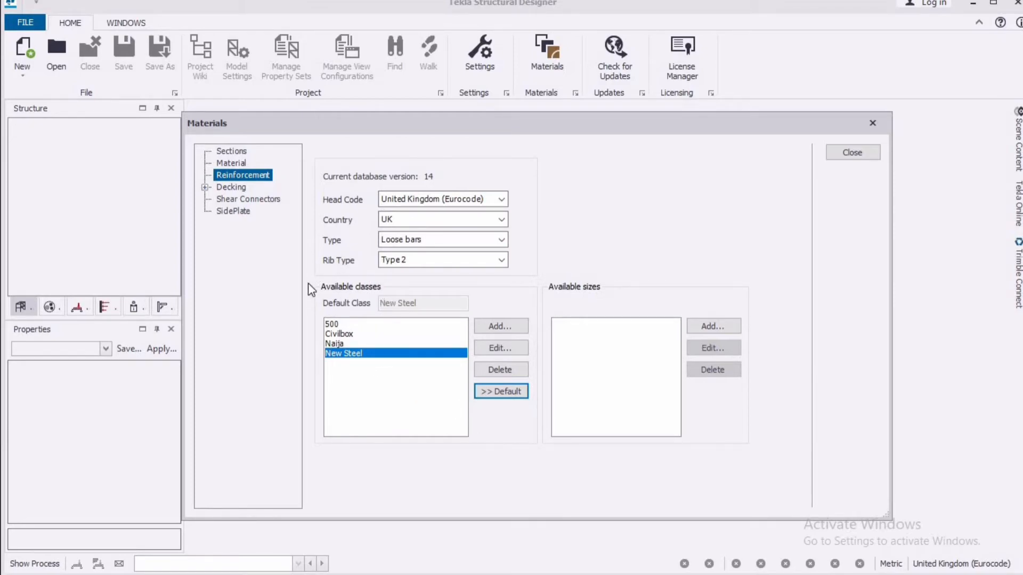
Add a bar size named 10 to the New Steel class with diameter 10 mm, area 78.53 mm² and mass 0.617 kg/m
{"action": "left_click", "coordinate": [704, 326]}
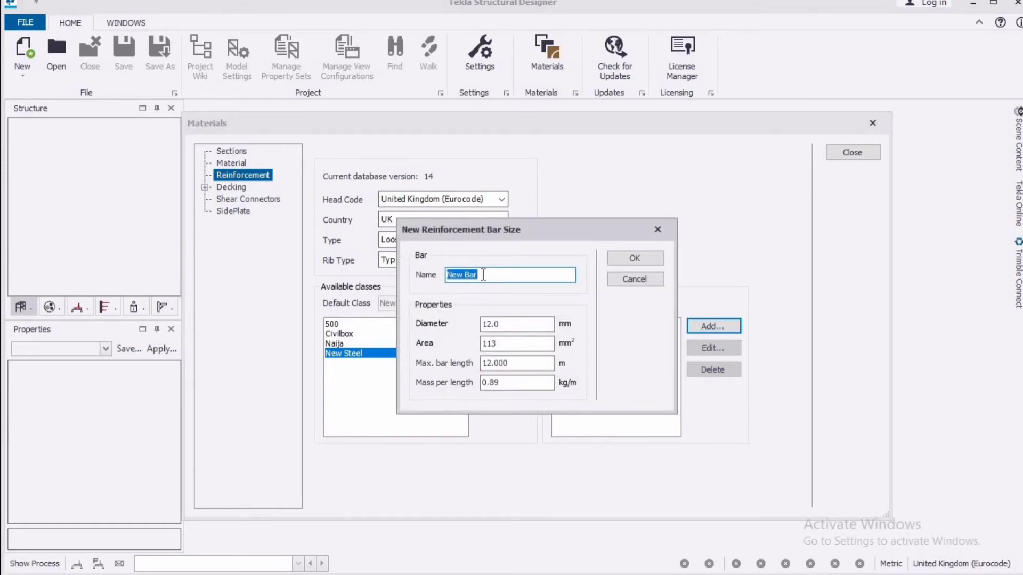
{"action": "type", "text": "10"}
{"action": "key", "text": "Tab"}
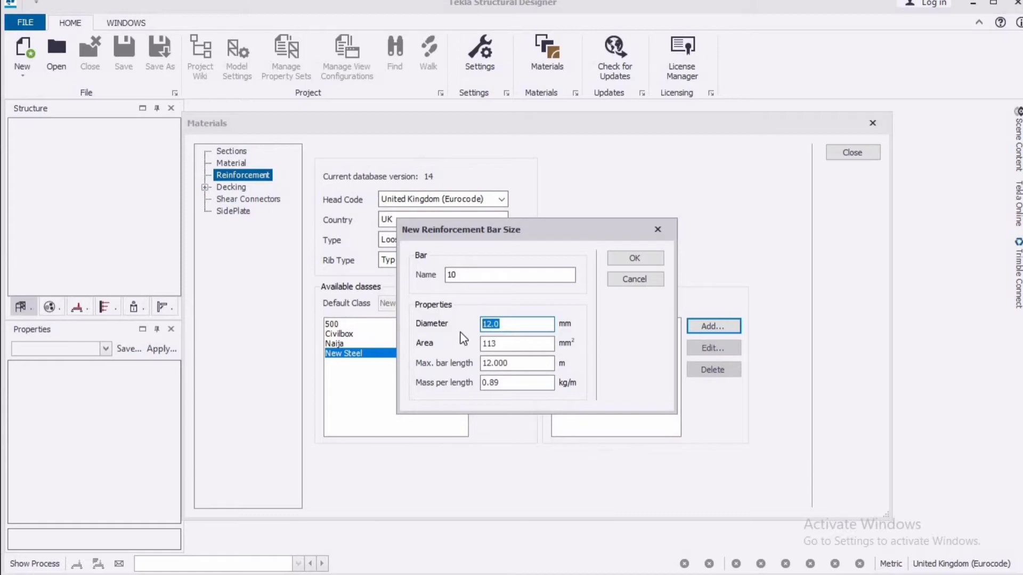
{"action": "type", "text": "10"}
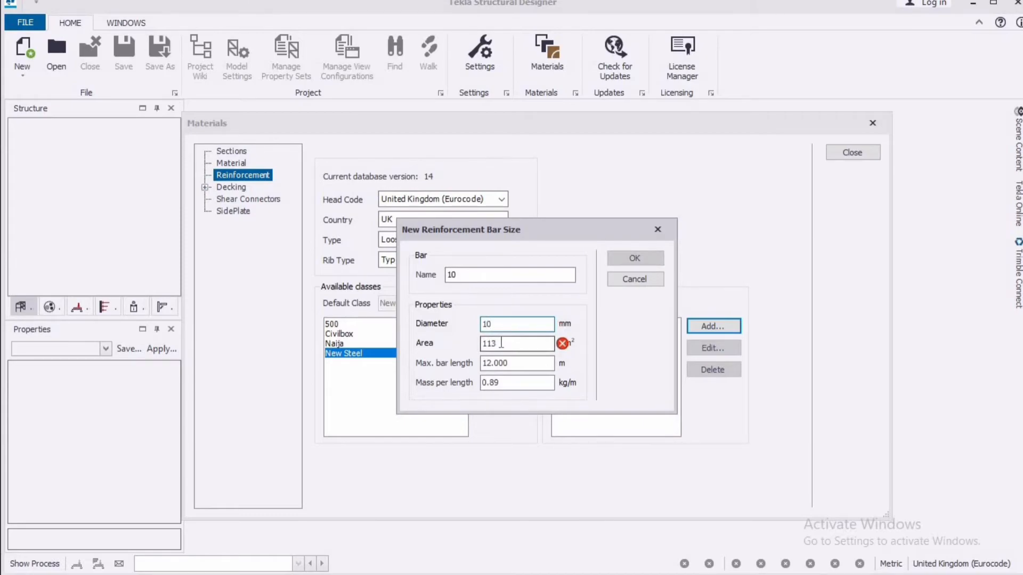
{"action": "key", "text": "Tab"}
{"action": "type", "text": "78.53"}
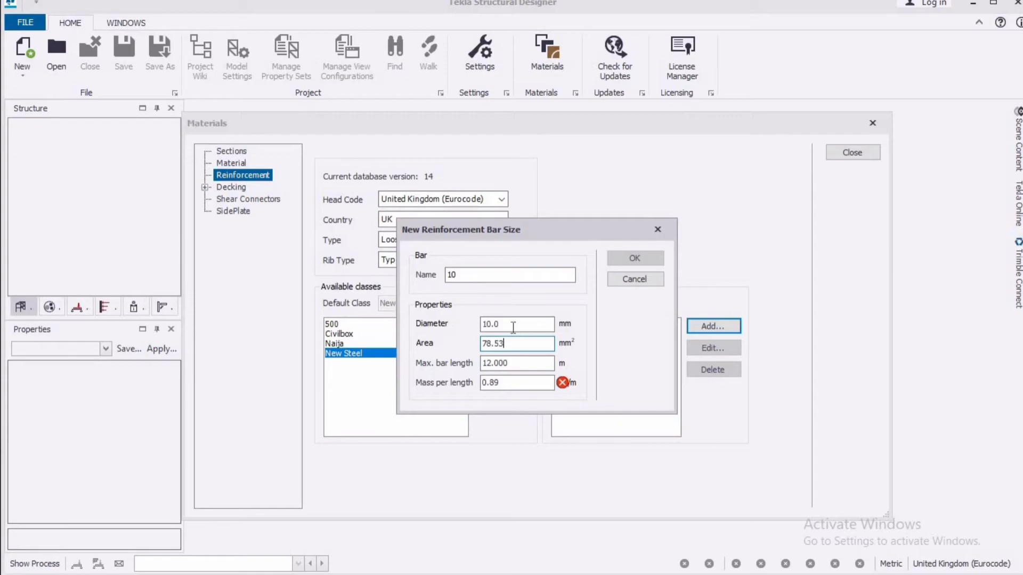
{"action": "left_click", "coordinate": [504, 383]}
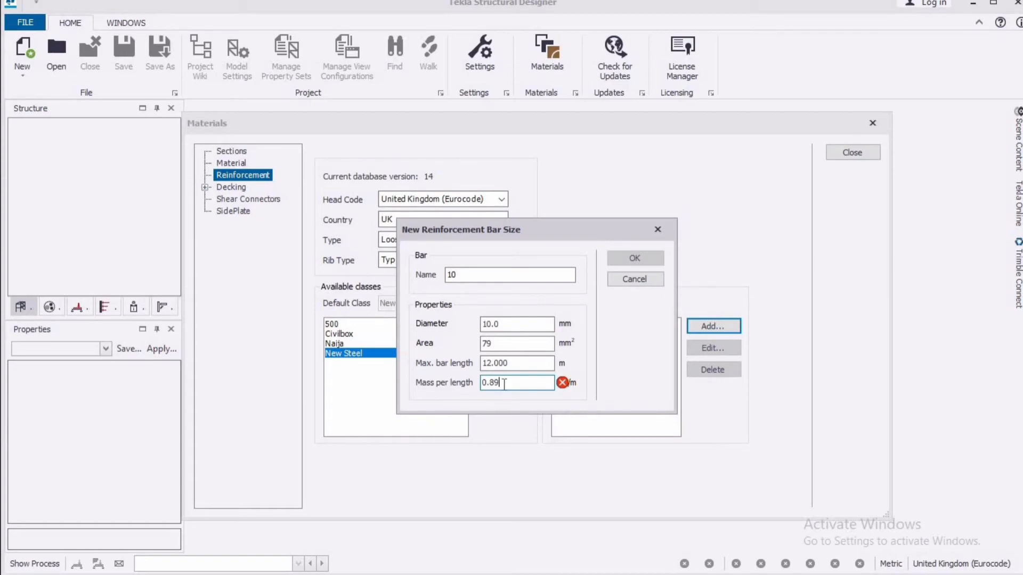
{"action": "key", "text": "BackSpace"}
{"action": "key", "text": "BackSpace"}
{"action": "type", "text": "617"}
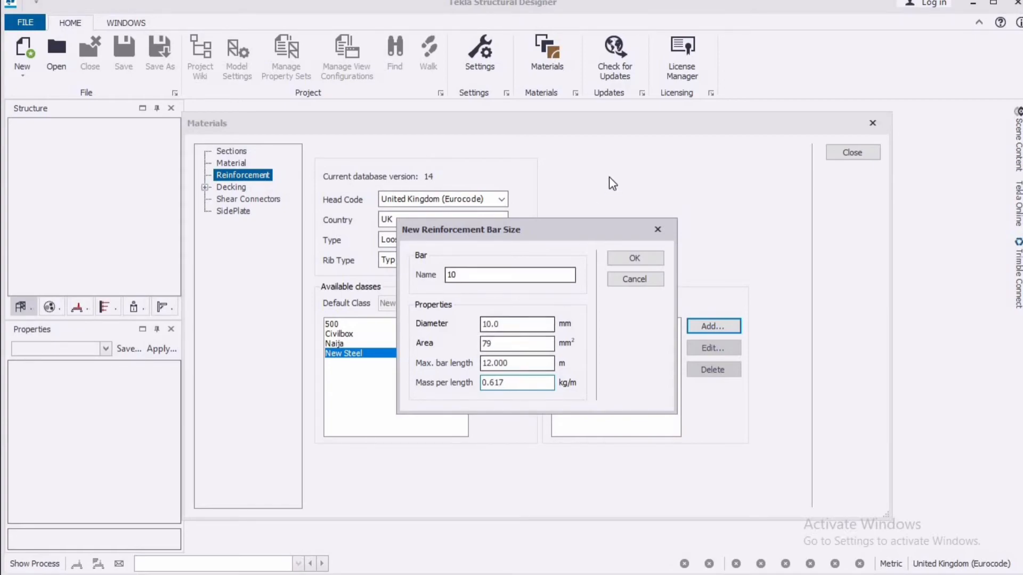
{"action": "left_click", "coordinate": [636, 259]}
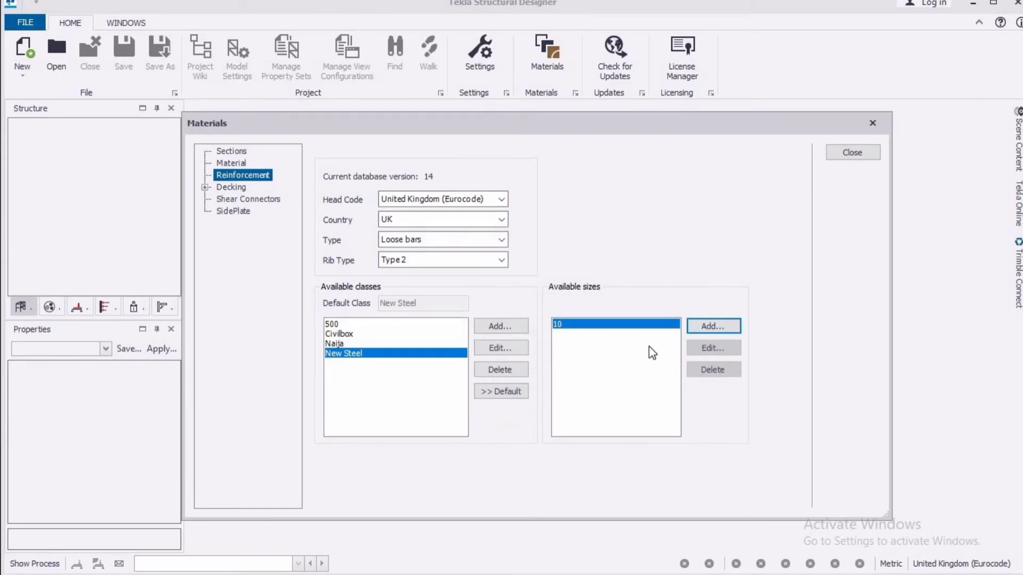
Add a second bar size named 12 to the New Steel class, accepting the default bar properties
{"action": "left_click", "coordinate": [714, 326]}
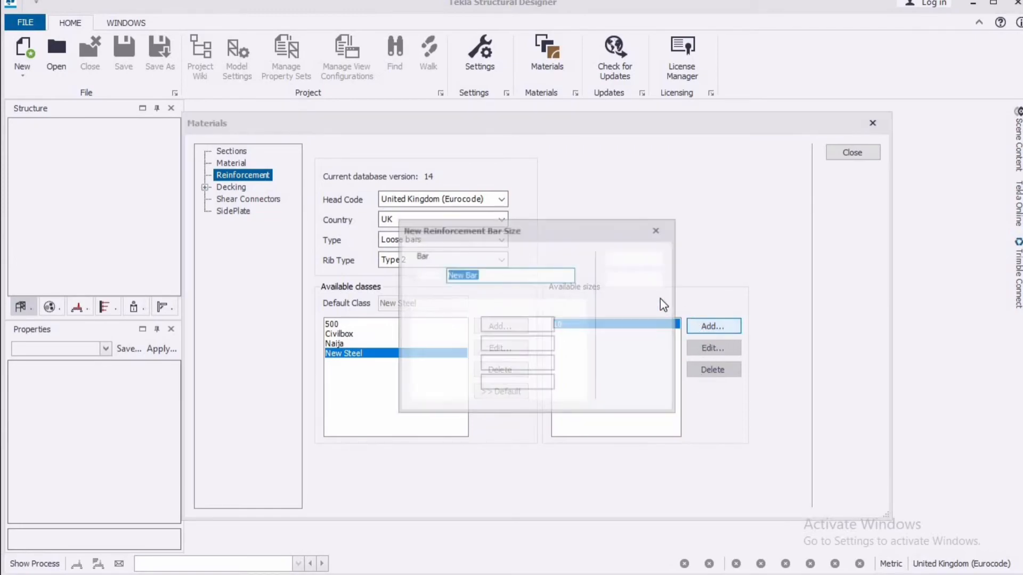
{"action": "type", "text": "12"}
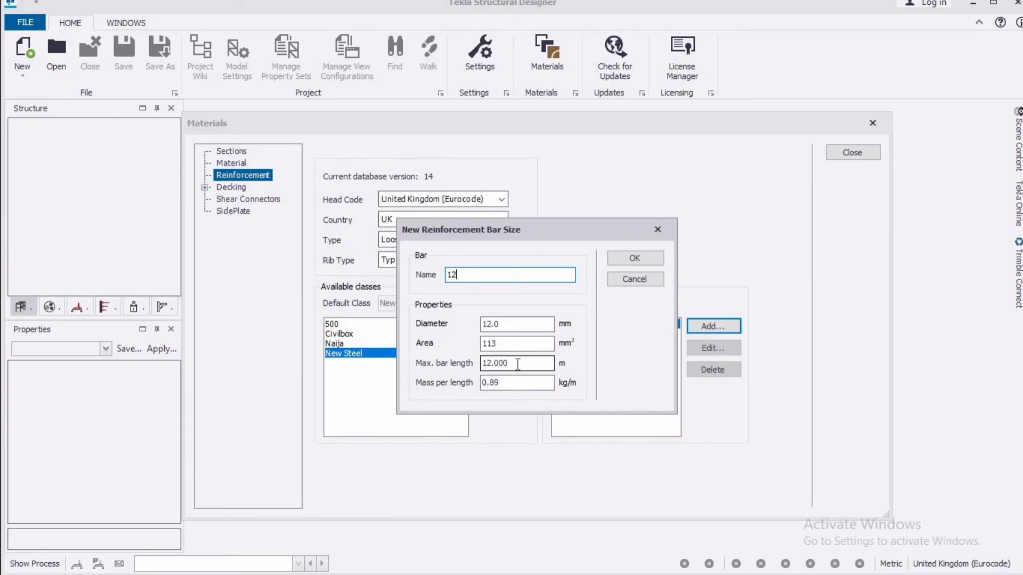
{"action": "left_click", "coordinate": [635, 258]}
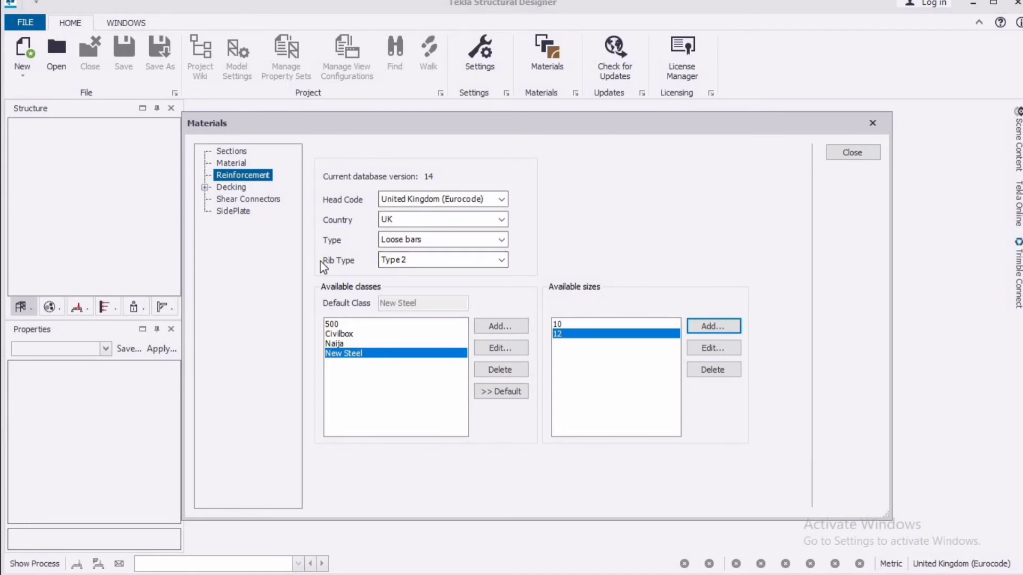
Review the rib type and reinforcement type options, choosing Loose bars as the type, and close the materials settings
{"action": "left_click", "coordinate": [500, 260]}
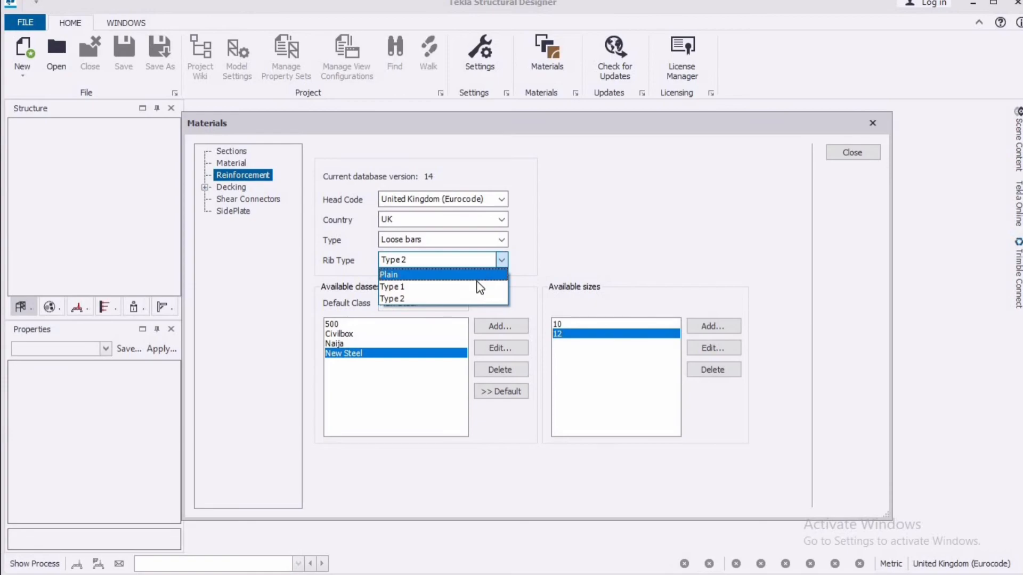
{"action": "left_click", "coordinate": [549, 265]}
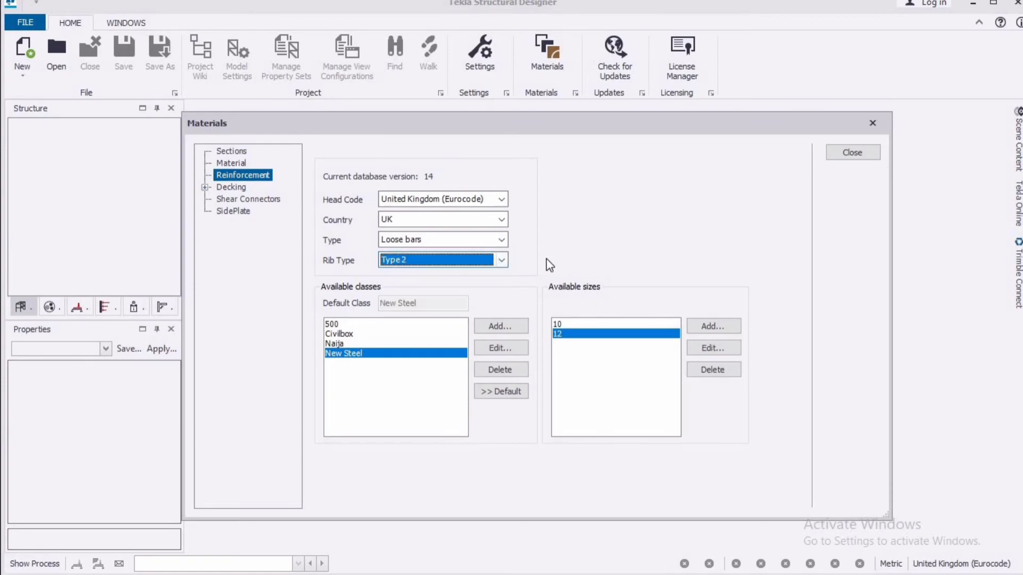
{"action": "left_click", "coordinate": [502, 240]}
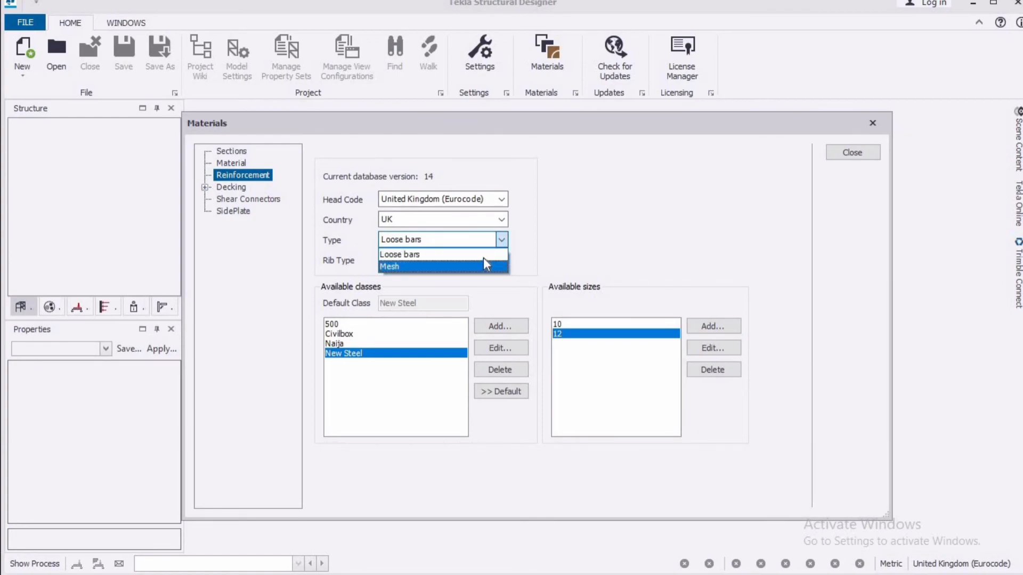
{"action": "left_click", "coordinate": [485, 255]}
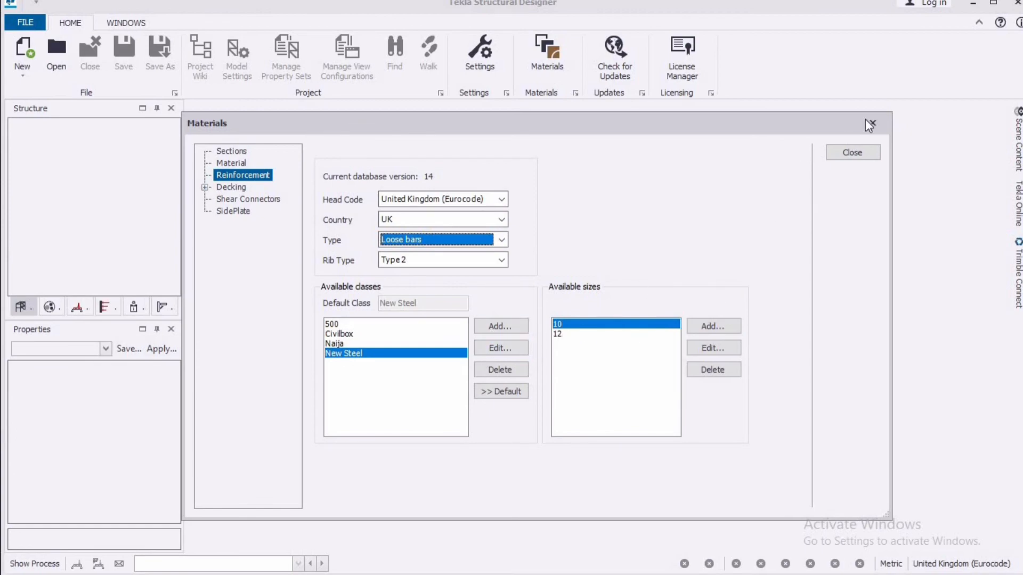
{"action": "left_click", "coordinate": [845, 152]}
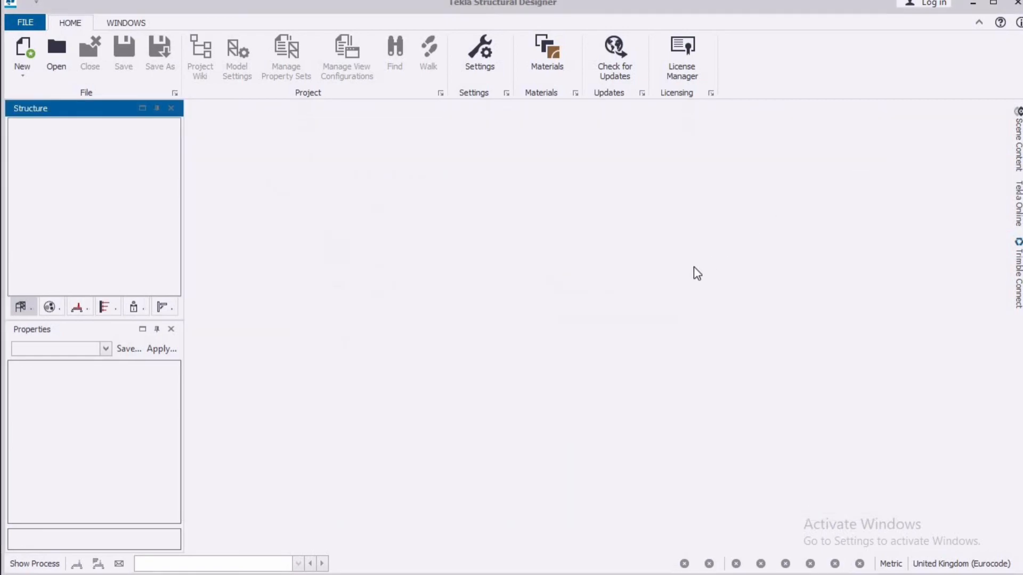